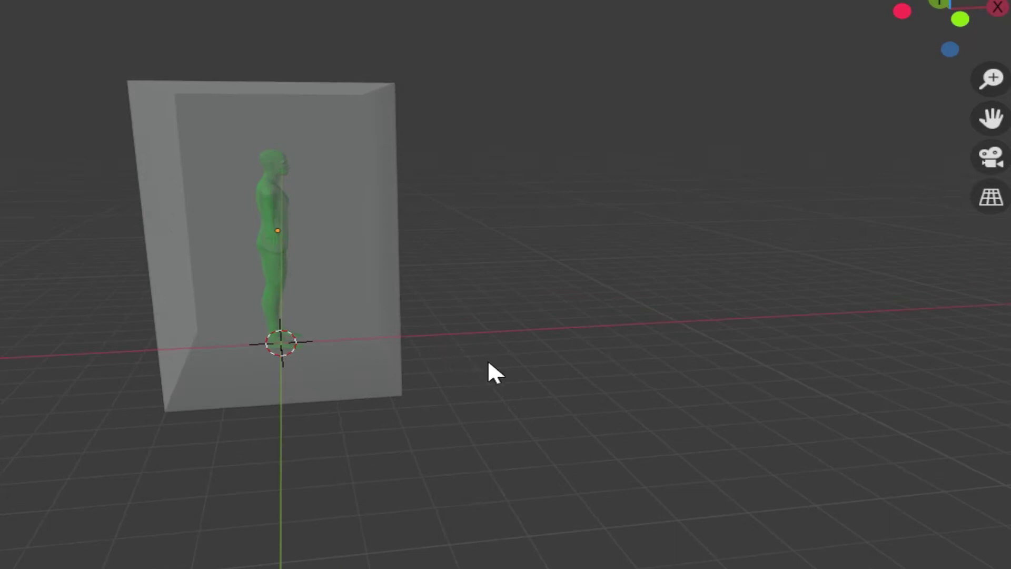
Examine the transparent box enclosing the human figure from the side and the front.
middle_drag(430, 183, 475, 228)
middle_drag(359, 101, 425, 153)
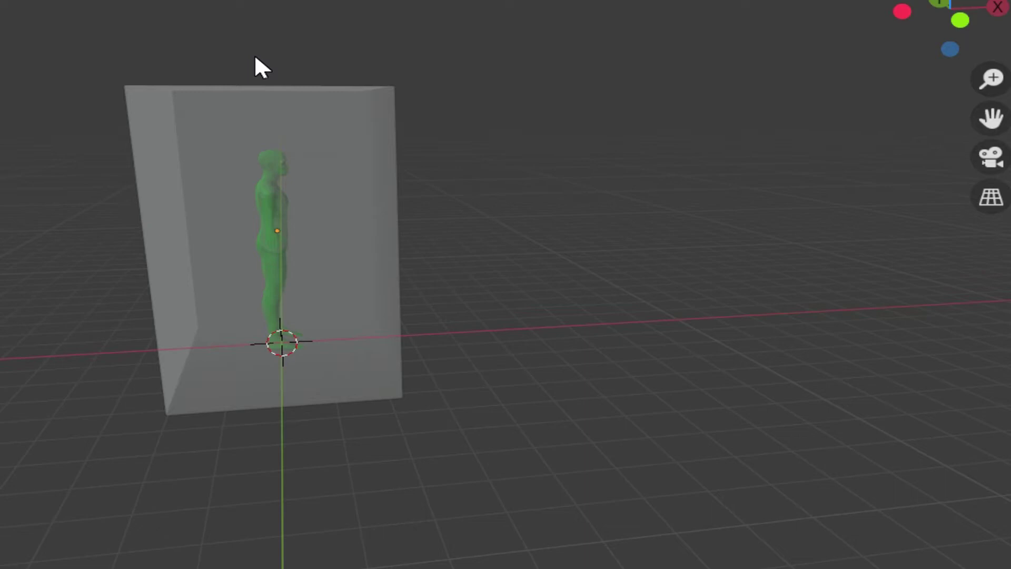
scroll(293, 180, up, 2)
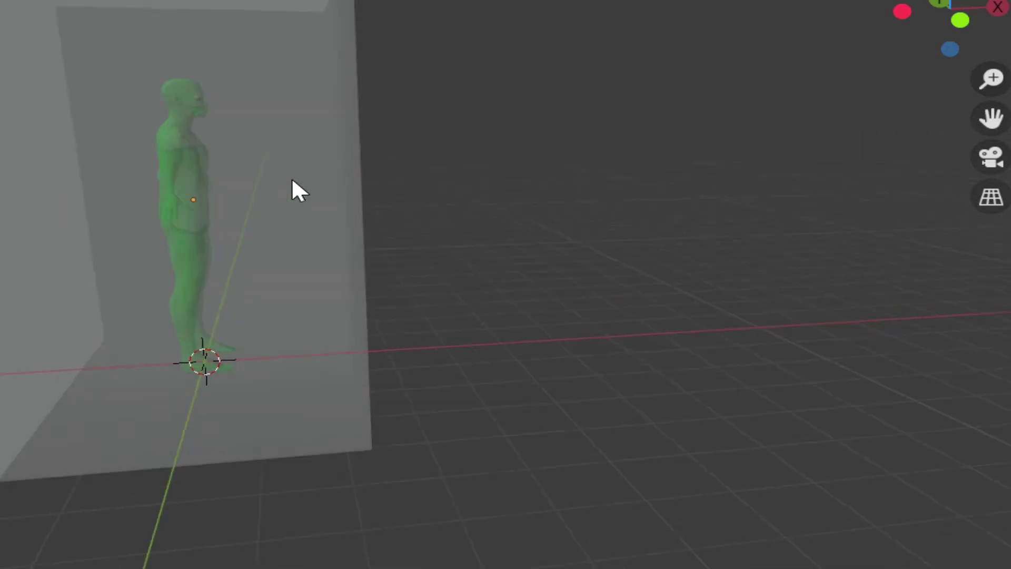
middle_drag(398, 185, 357, 170)
scroll(370, 196, down, 4)
scroll(353, 176, up, 3)
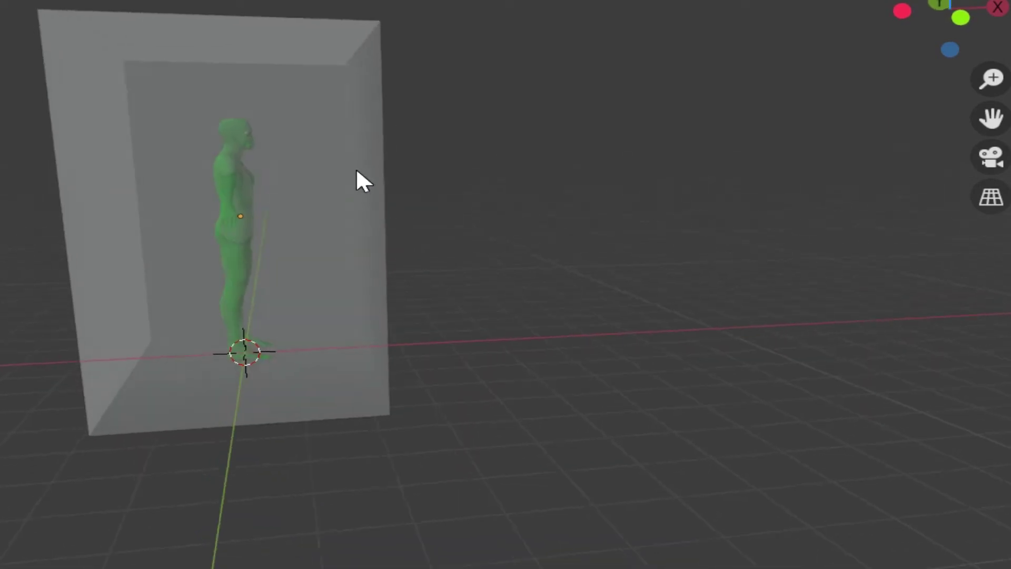
middle_drag(379, 232, 425, 230)
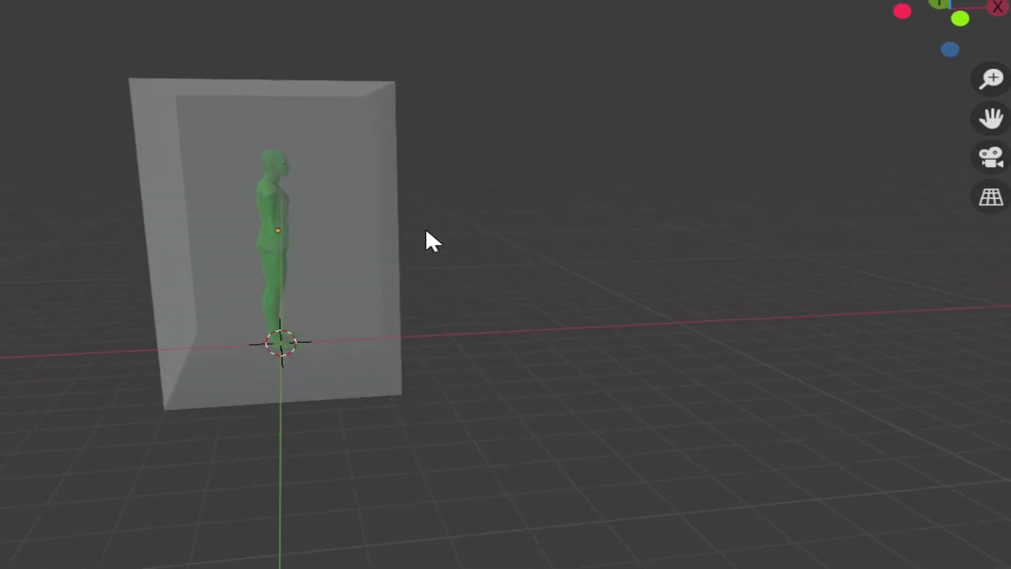
middle_drag(457, 377, 330, 361)
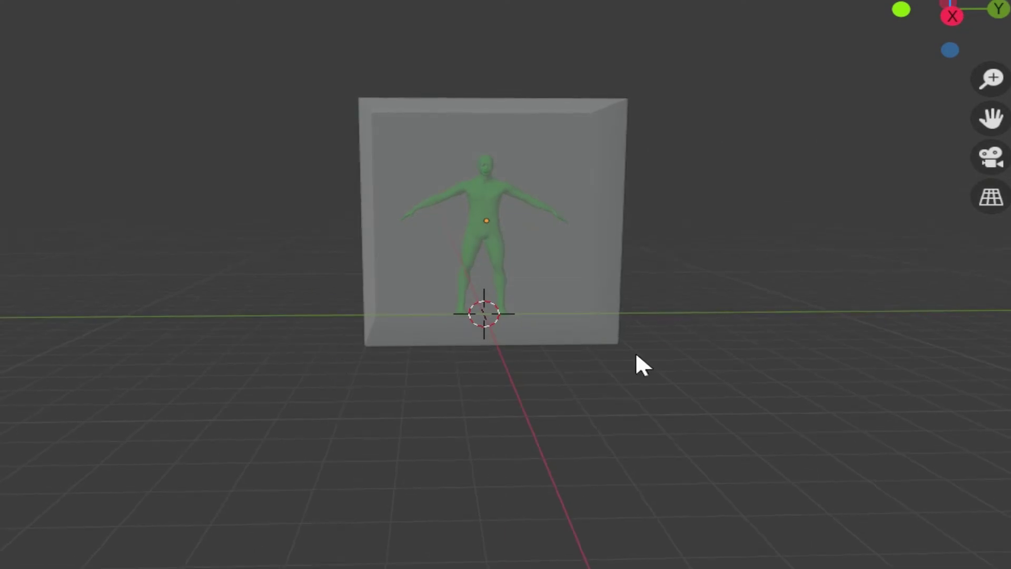
Select the transparent box around the figure and switch it to Edit Mode.
click(400, 311)
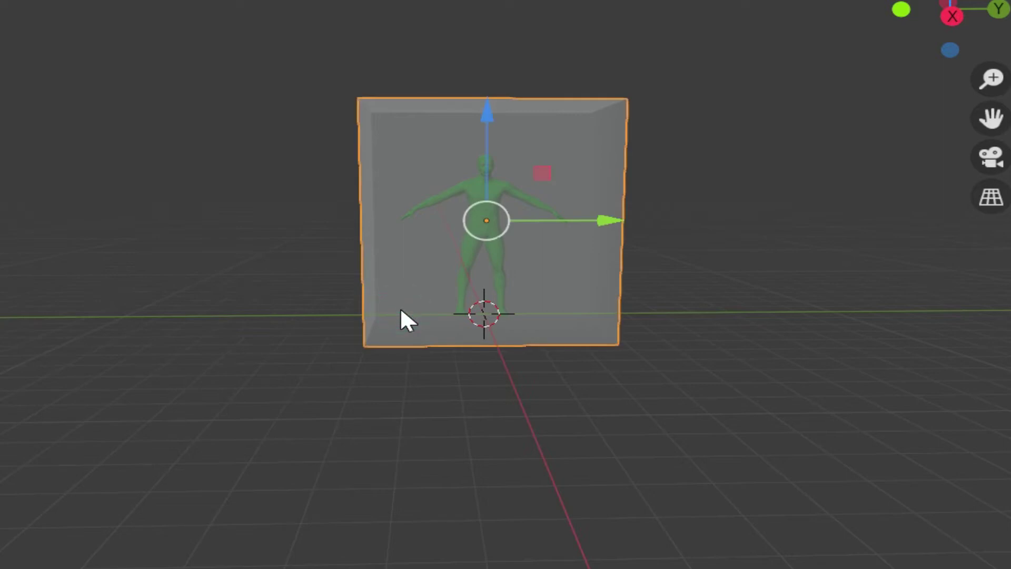
key(Tab)
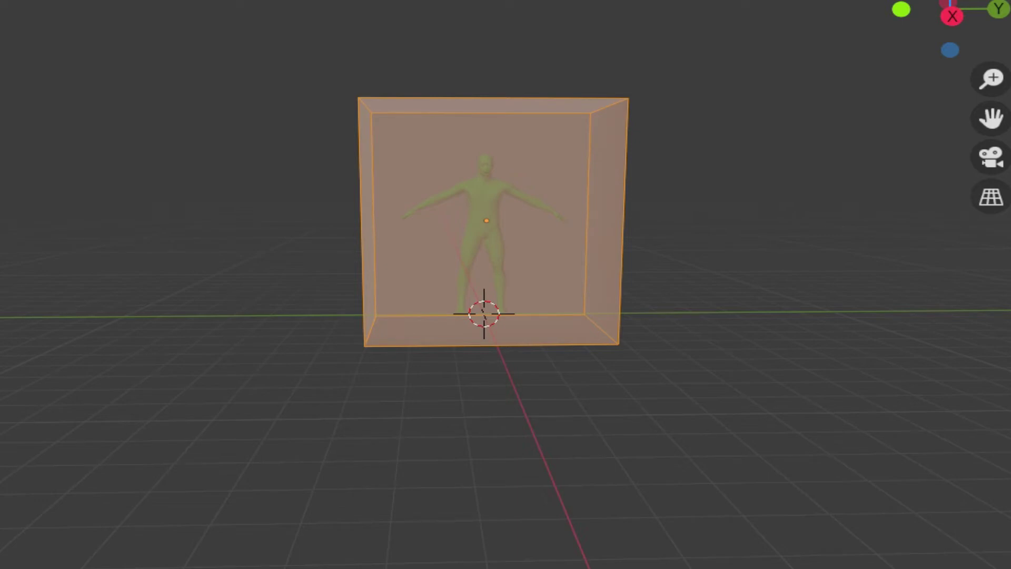
Cut one vertical edge loop through the middle of the box, running along the Y axis in line with the figure's arms.
middle_drag(273, 533, 463, 478)
key(ctrl+r)
key(Escape)
middle_drag(361, 520, 361, 487)
key(ctrl+r)
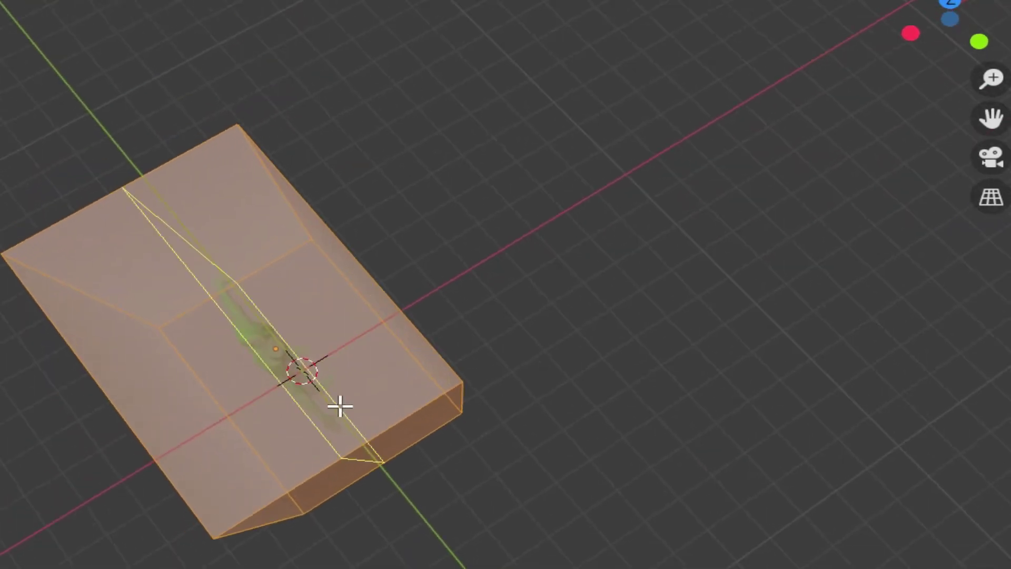
middle_drag(419, 546, 649, 522)
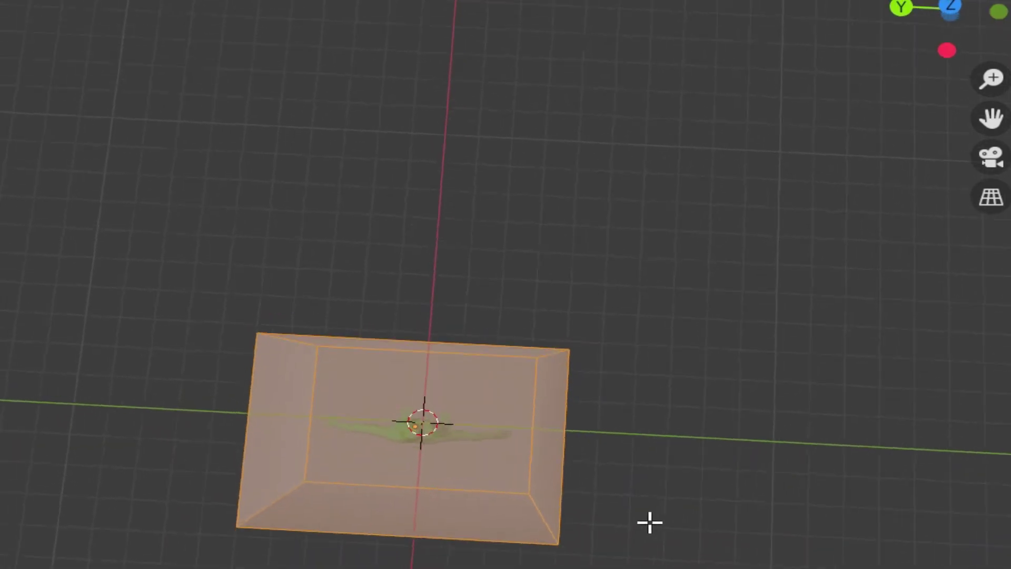
scroll(535, 431, up, 1)
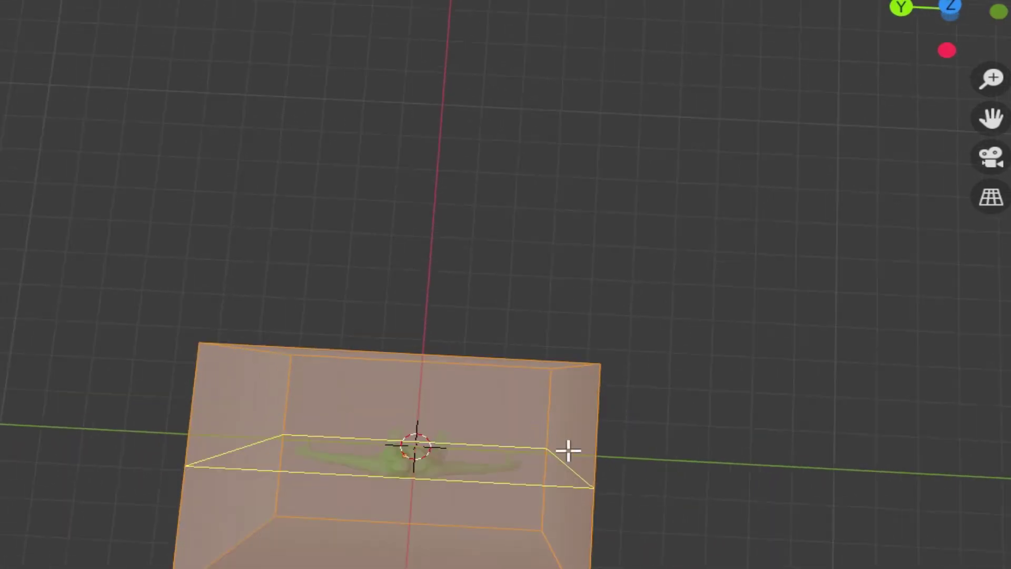
scroll(650, 484, down, 2)
middle_drag(650, 483, 627, 463)
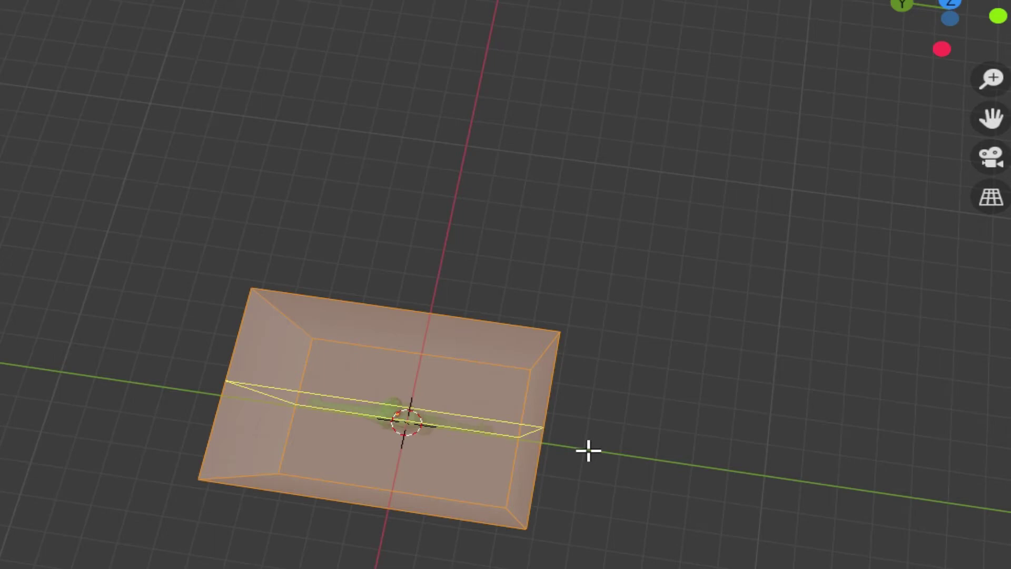
click(497, 428)
middle_drag(914, 456, 322, 286)
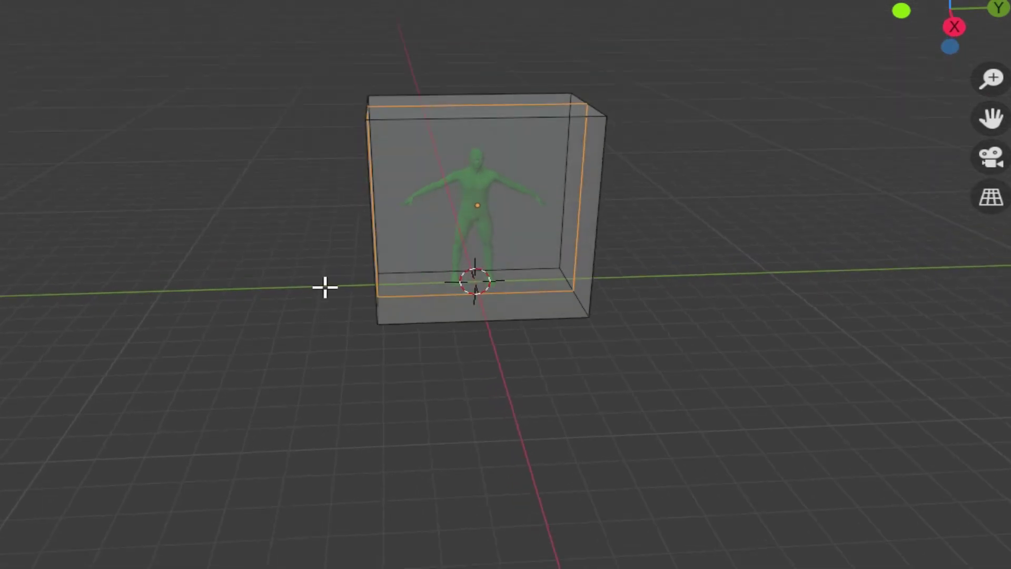
Place the 3D cursor outside the box, off to one side of the figure.
click(483, 342)
middle_drag(483, 342, 490, 443)
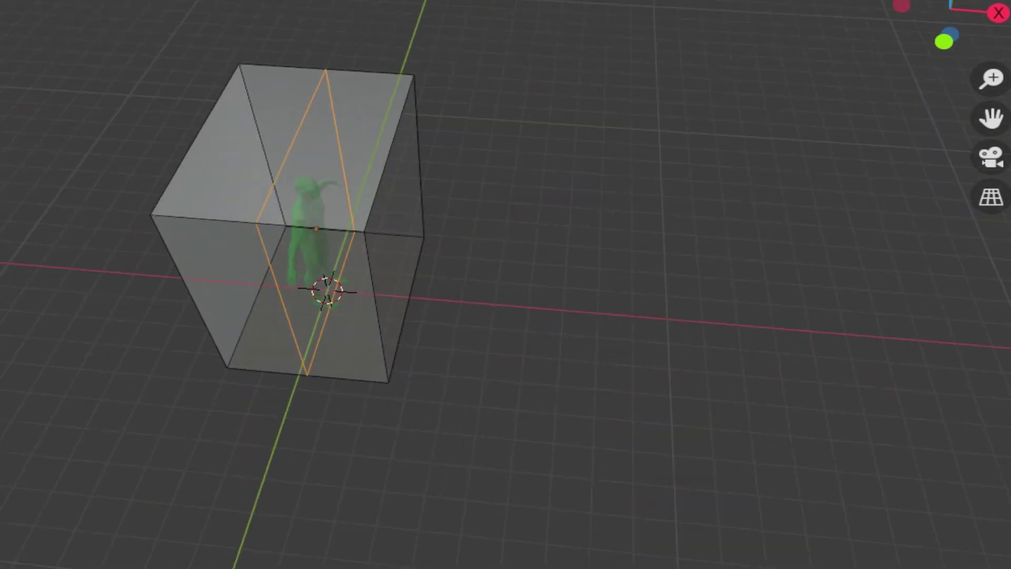
key(shift+space)
key(g)
key(g)
middle_drag(435, 529, 210, 327)
shift+right_click(397, 501)
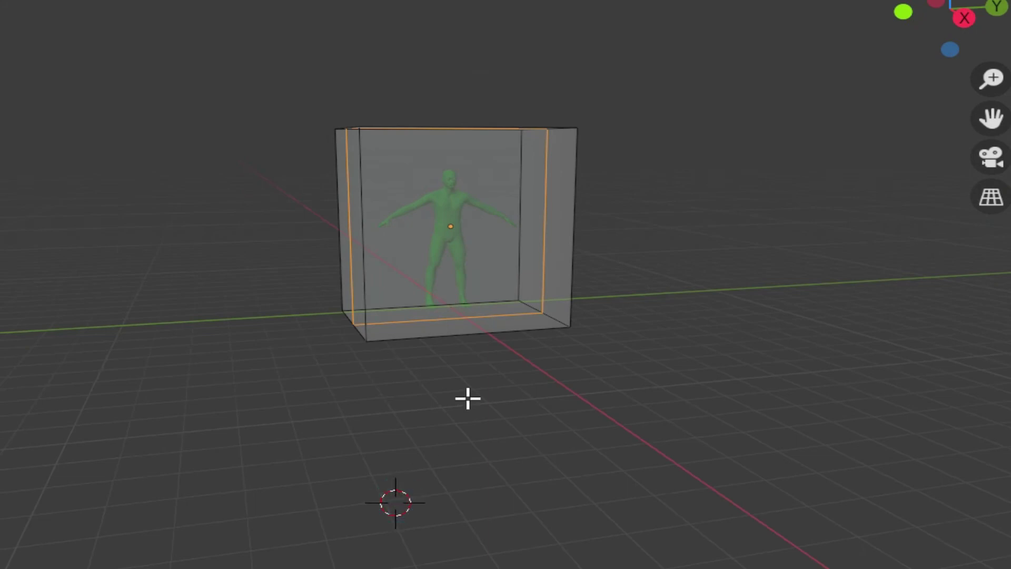
shift+right_click(136, 458)
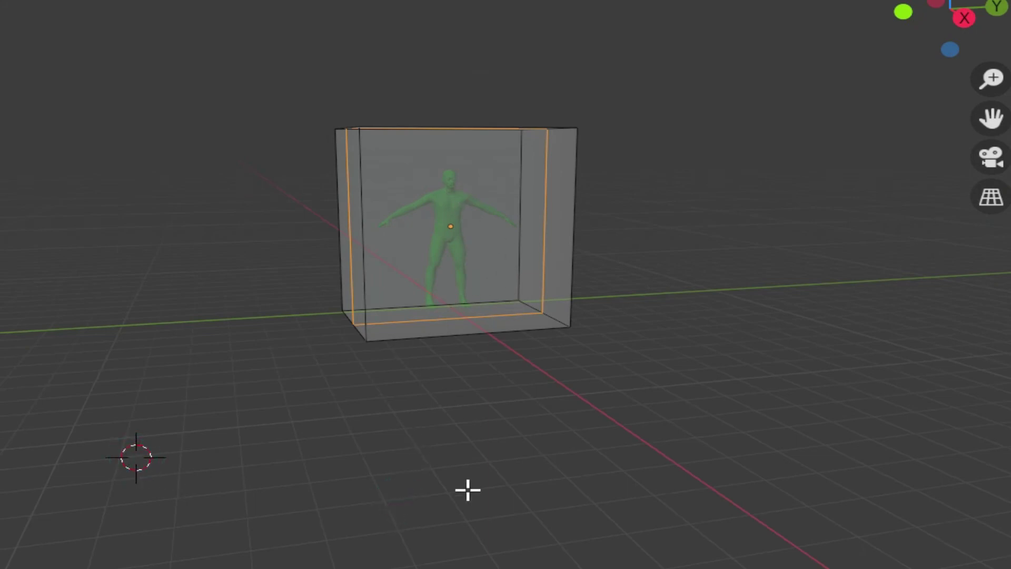
Examine the edge loop on the box from above, from the side and from the front.
middle_drag(467, 488, 526, 564)
middle_drag(506, 284, 676, 340)
middle_drag(618, 214, 606, 273)
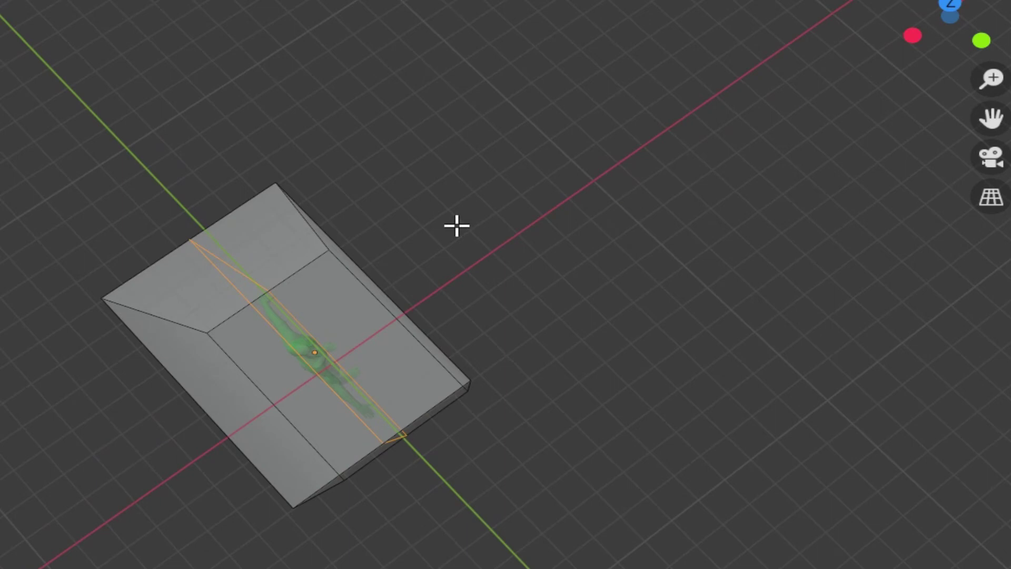
middle_drag(561, 418, 295, 216)
scroll(481, 252, down, 3)
middle_drag(493, 257, 432, 232)
scroll(447, 235, up, 3)
middle_drag(634, 294, 610, 278)
scroll(691, 286, up, 2)
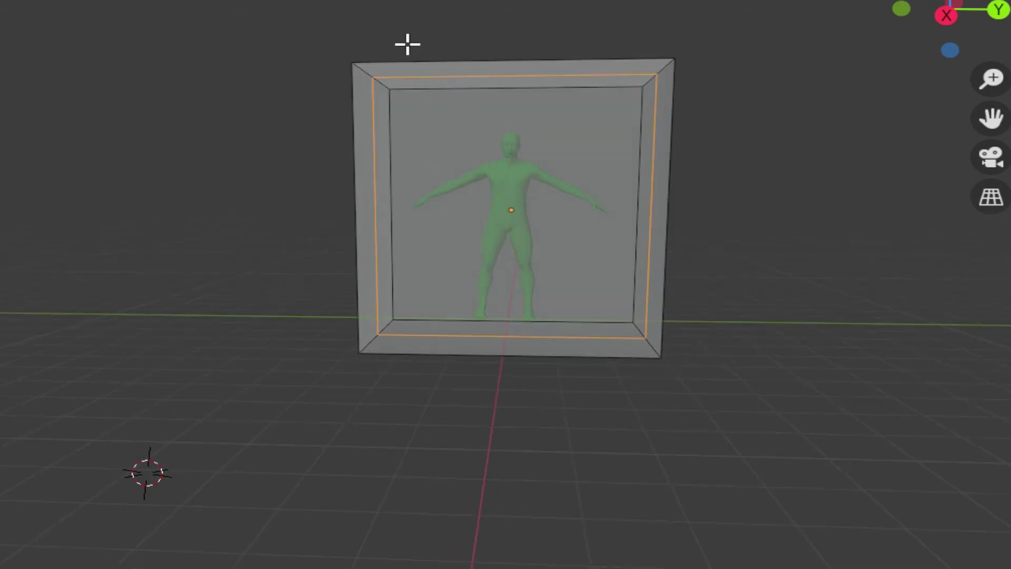
middle_drag(405, 403, 415, 407)
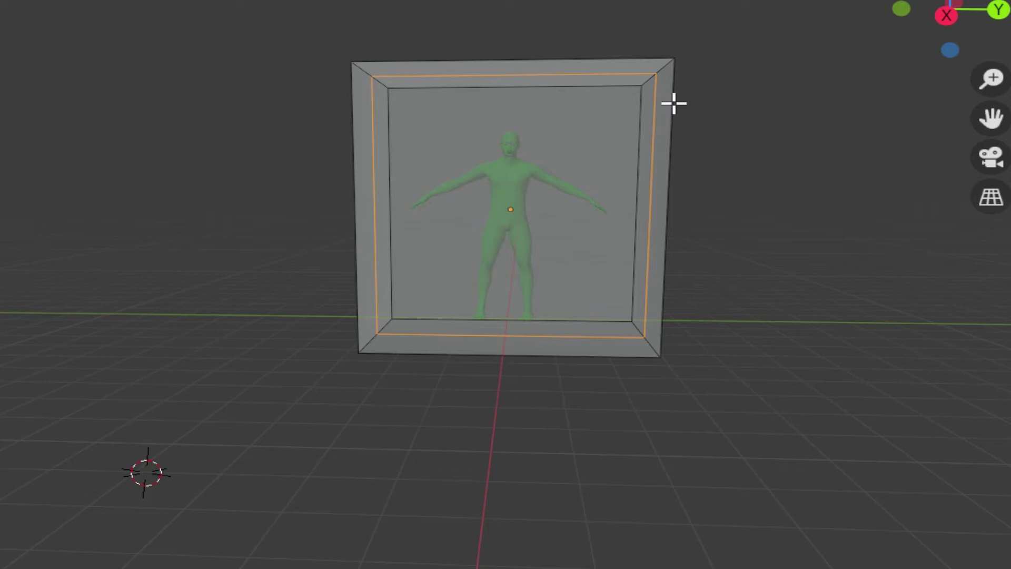
middle_drag(490, 440, 629, 454)
middle_drag(469, 414, 456, 451)
scroll(687, 450, up, 2)
scroll(687, 450, down, 1)
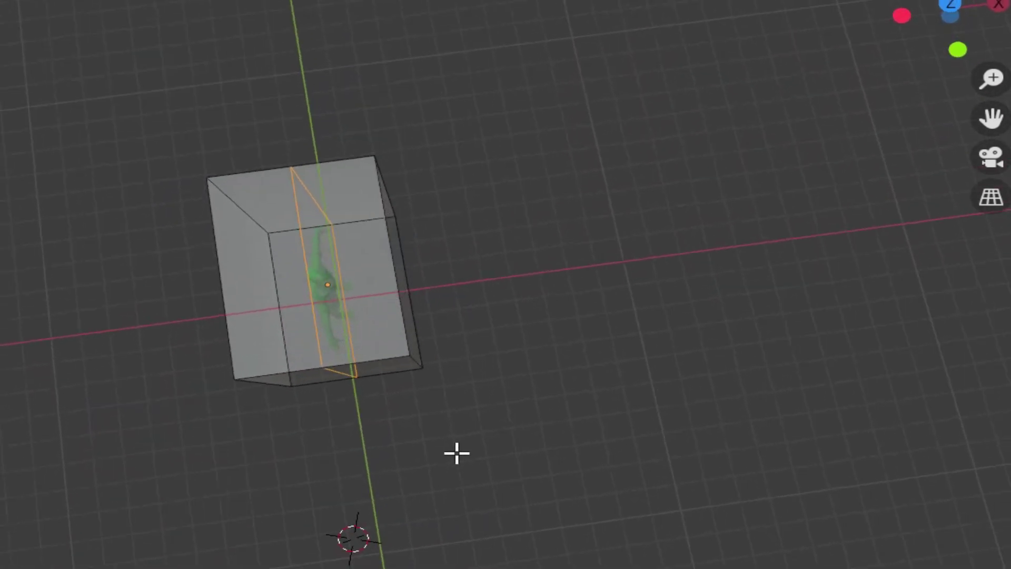
middle_drag(519, 419, 451, 262)
mouse_move(548, 332)
middle_down()
mouse_move(558, 316)
mouse_move(546, 302)
mouse_move(544, 318)
middle_up()
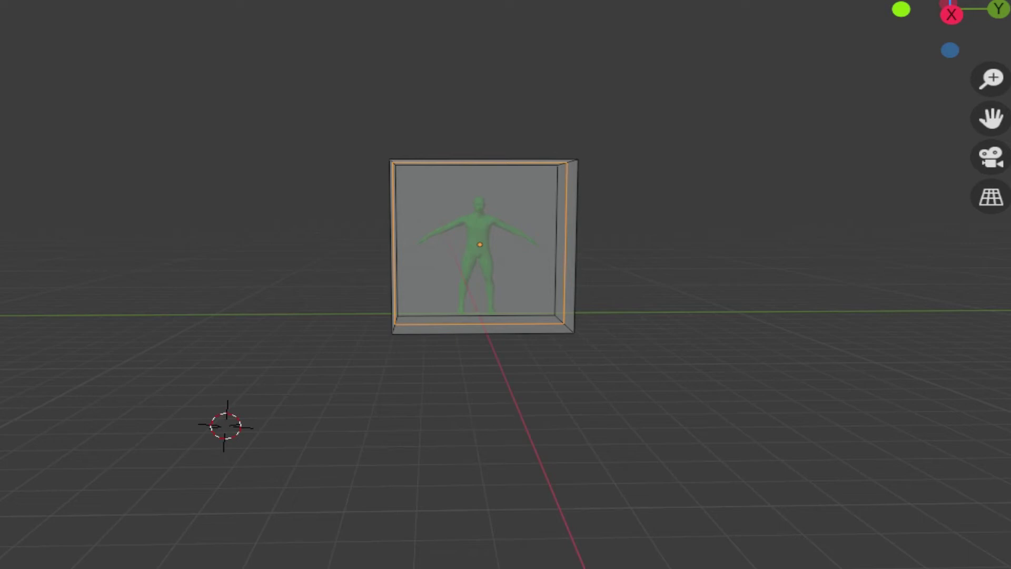
Undo the loop cut along the Y axis and return to the uncut box in Edit Mode.
key(ctrl+r)
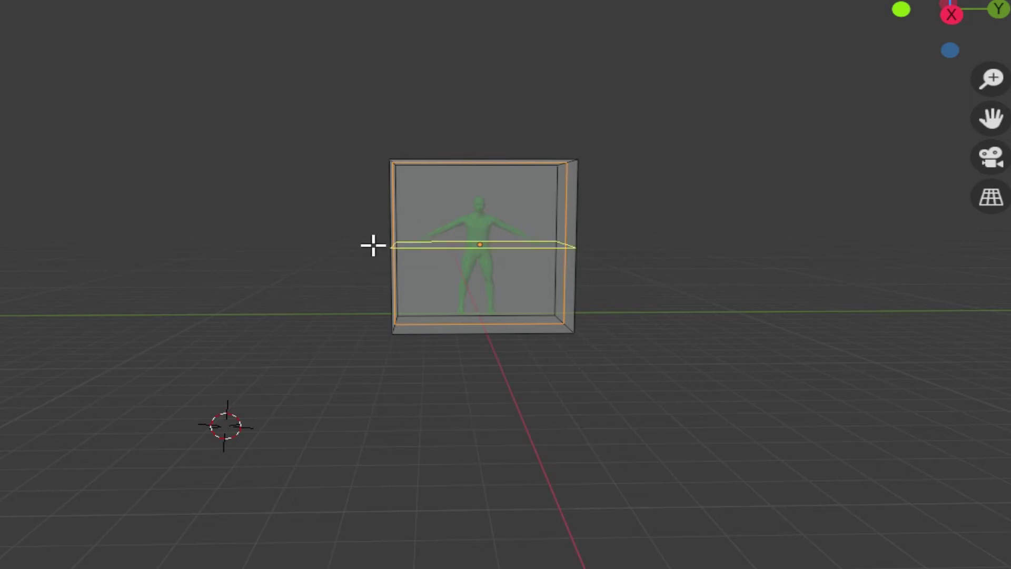
key(ctrl+z)
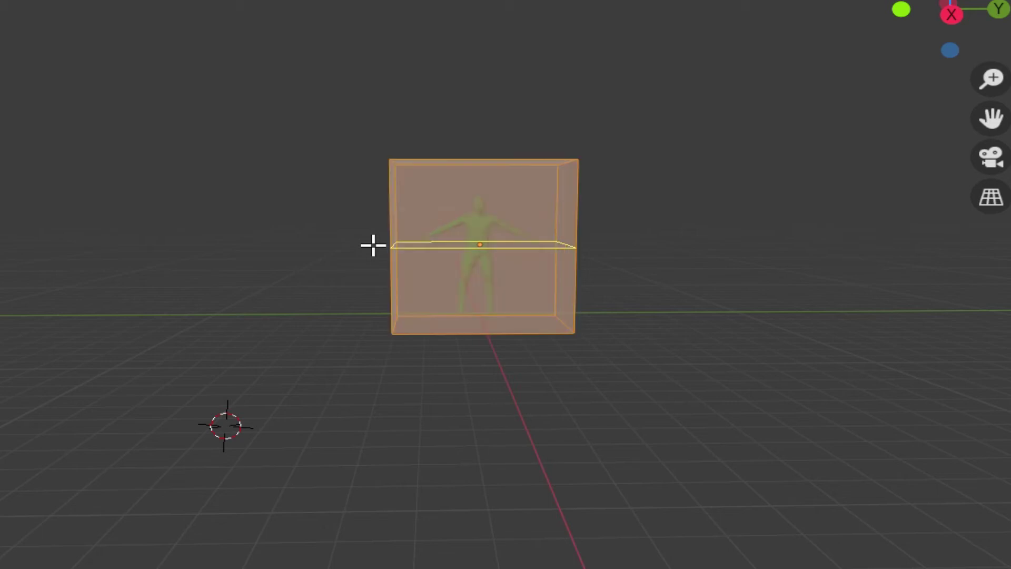
key(Escape)
key(Tab)
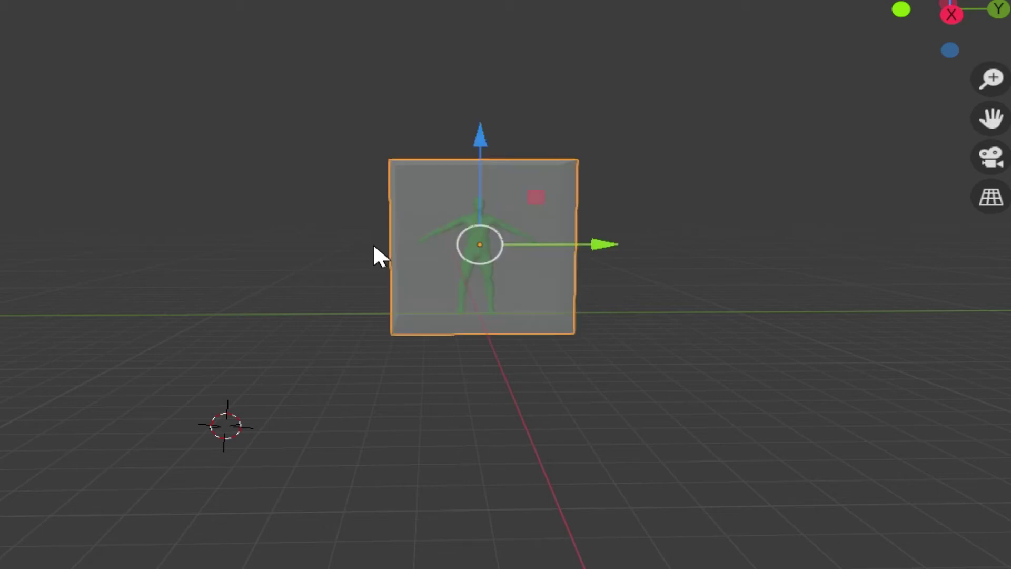
key(Tab)
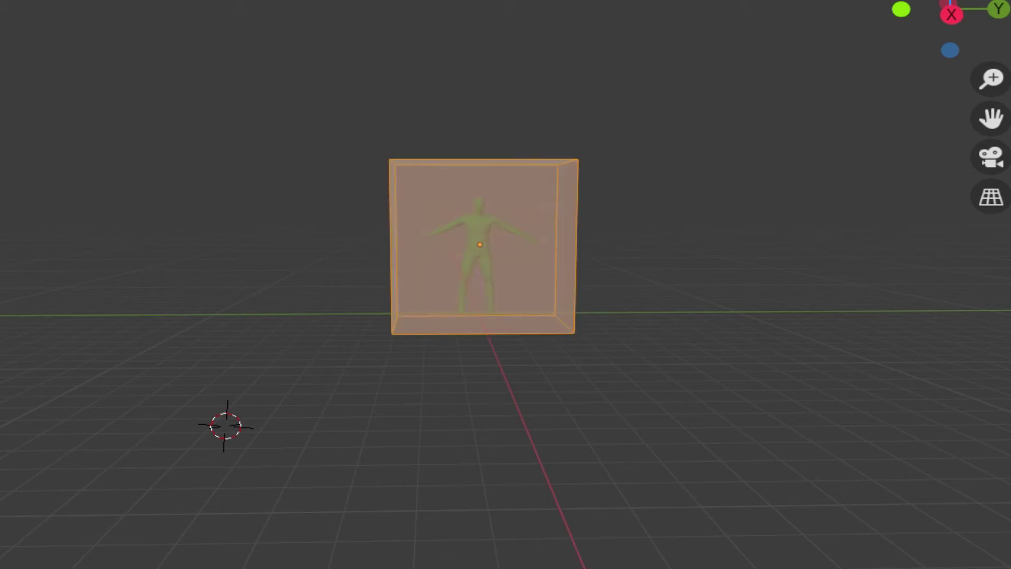
Try a vertical loop cut through the box's middle along the X axis, and undo it.
middle_drag(309, 408, 550, 485)
key(ctrl+r)
key(Escape)
middle_drag(836, 507, 570, 483)
key(ctrl+r)
scroll(461, 443, up, 2)
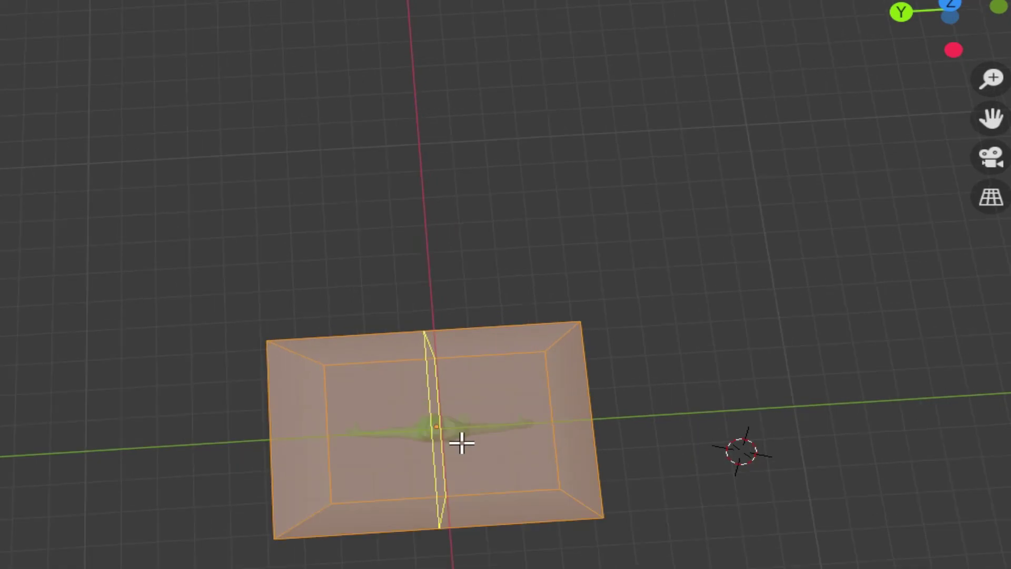
click(462, 443)
right_click(462, 443)
key(ctrl+r)
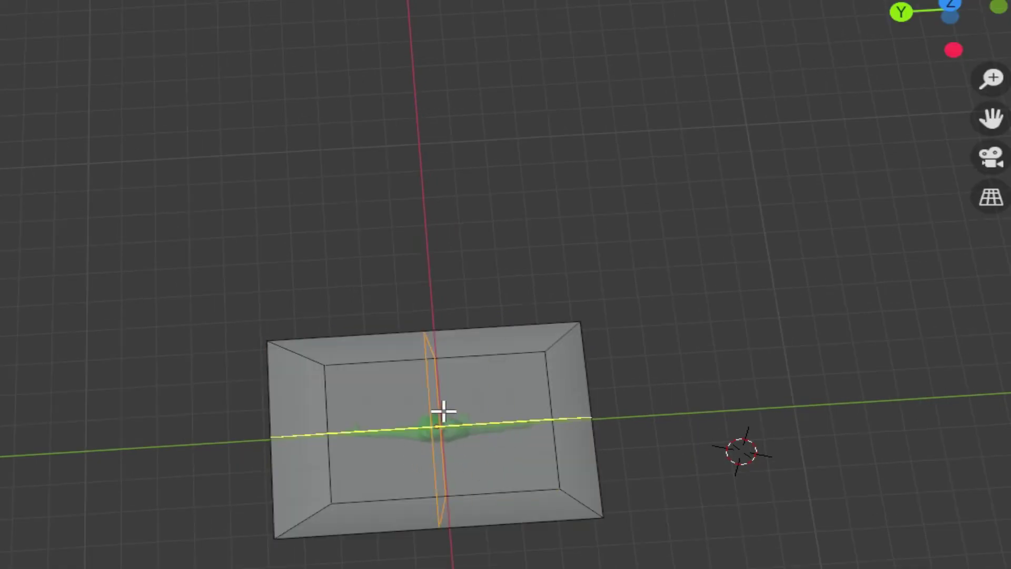
key(a)
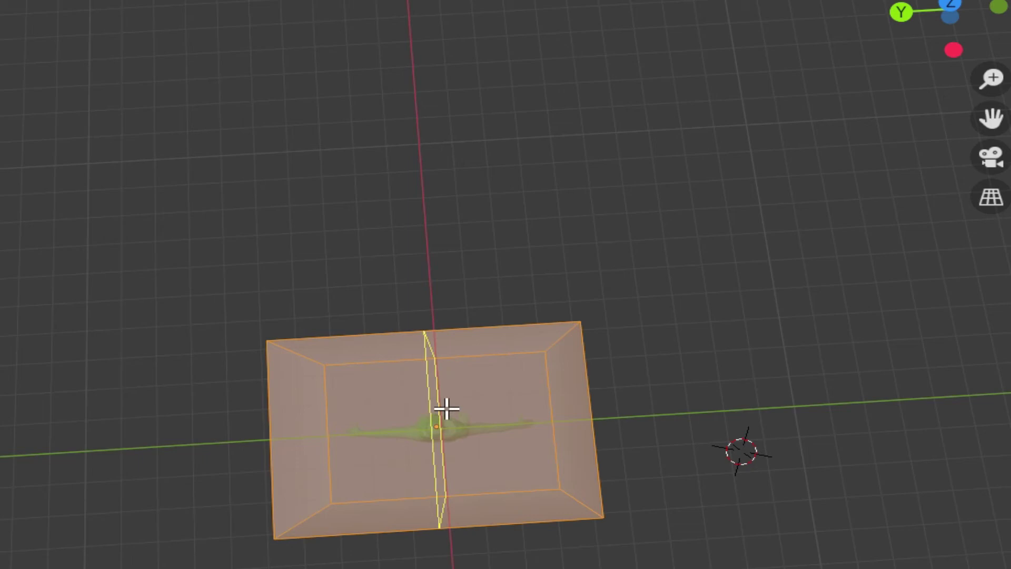
right_click(684, 527)
Preview vertical and horizontal loop cut directions on the uncut box from above and from behind.
key(g)
drag(706, 504, 692, 524)
middle_drag(699, 525, 685, 521)
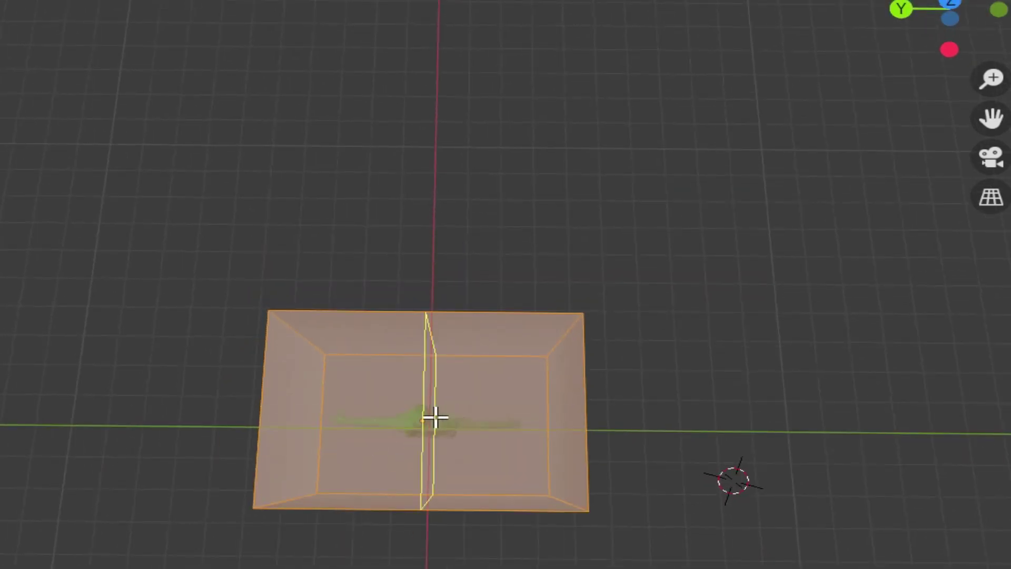
middle_drag(666, 512, 677, 354)
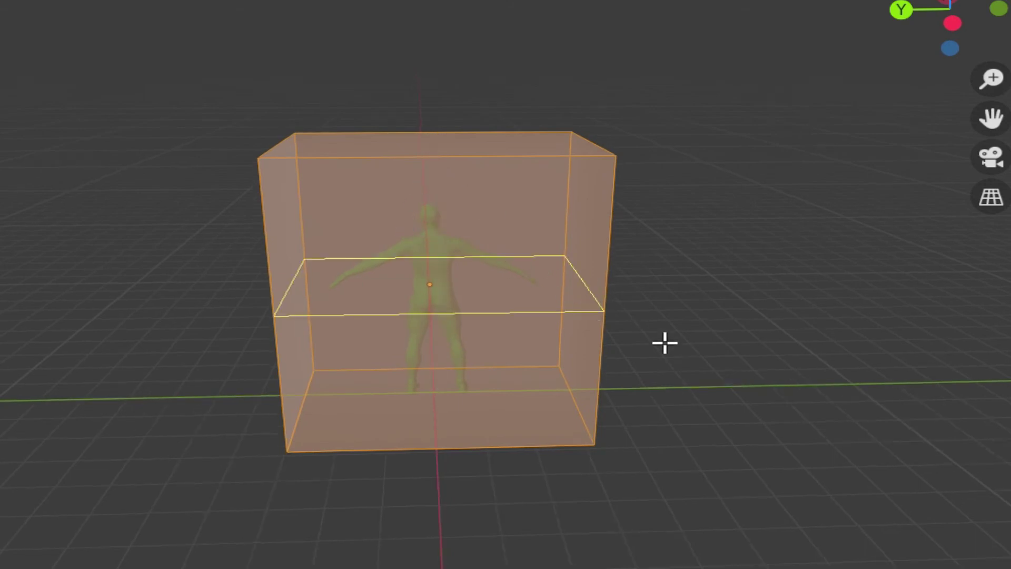
middle_drag(688, 382, 655, 471)
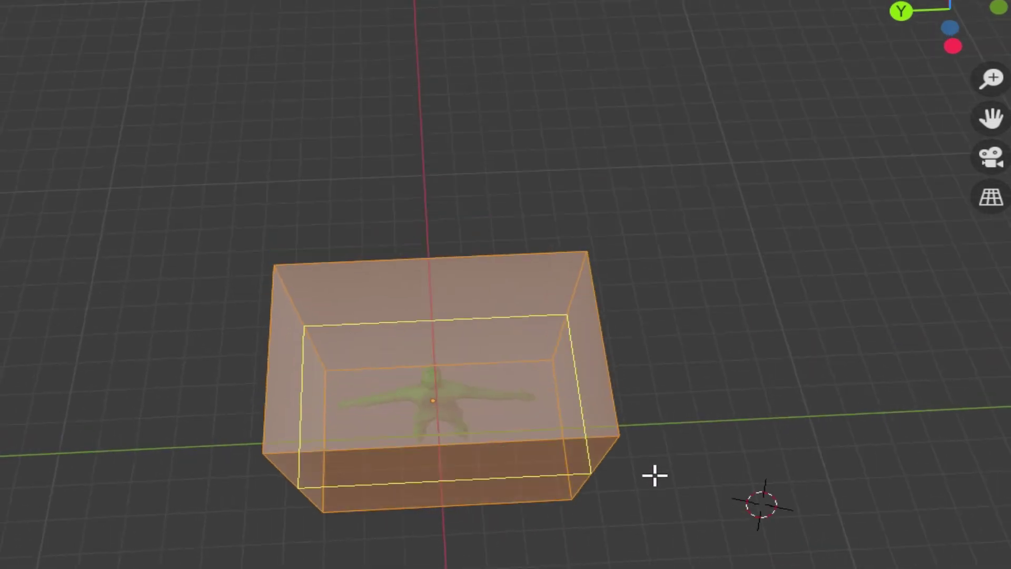
middle_drag(602, 447, 708, 521)
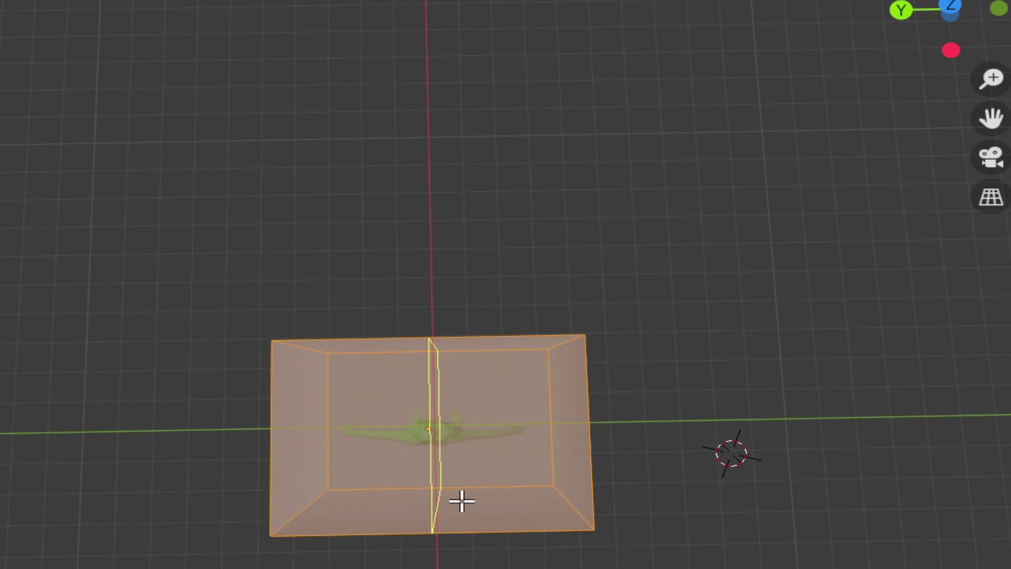
Switch to the Move tool and deselect all of the box's geometry.
key(shift+space)
key(g)
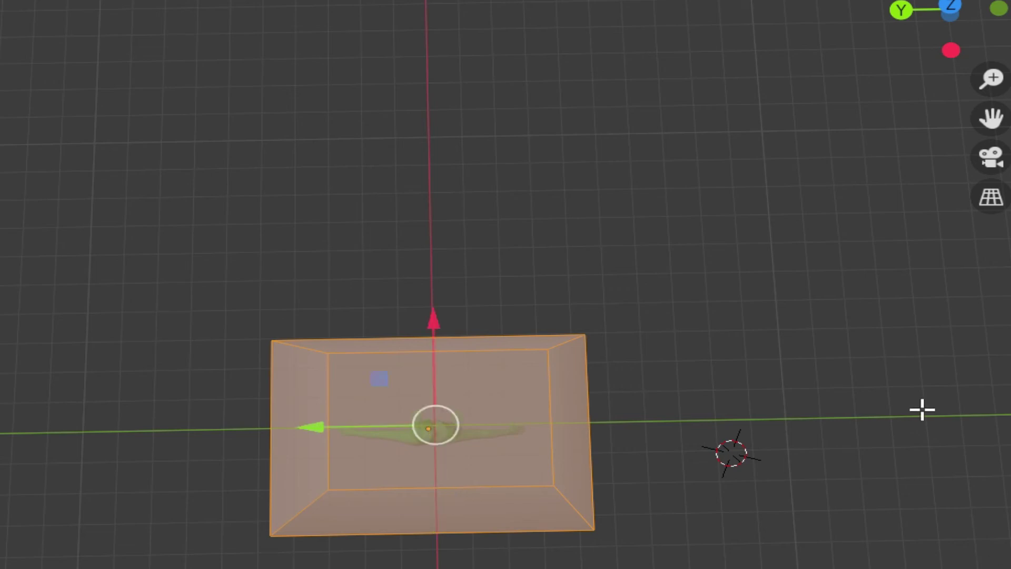
middle_drag(923, 411, 621, 341)
click(785, 513)
Compare the loop cut previews across the deselected box from the front, the side and above.
middle_drag(785, 512, 726, 503)
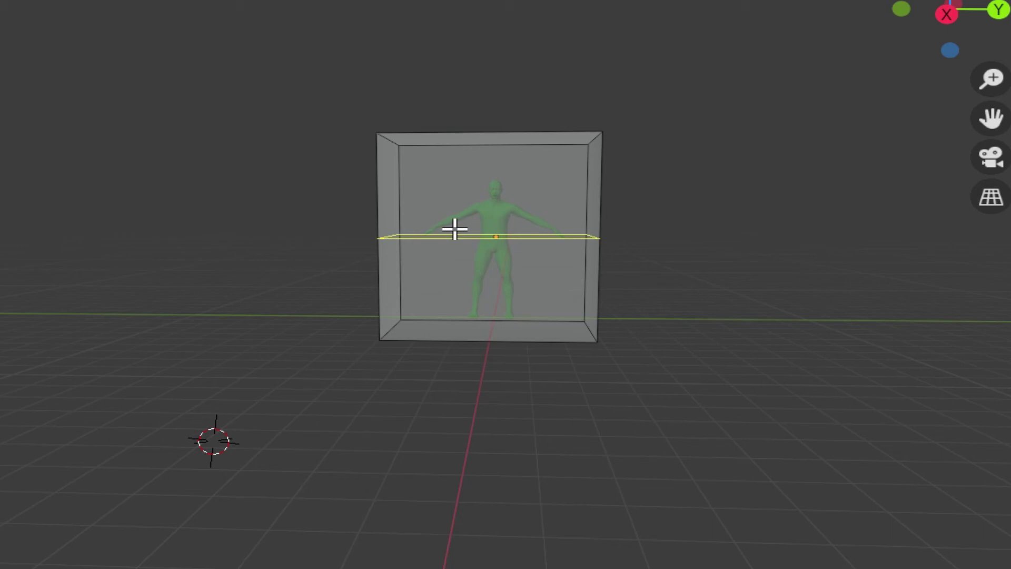
scroll(455, 229, up, 3)
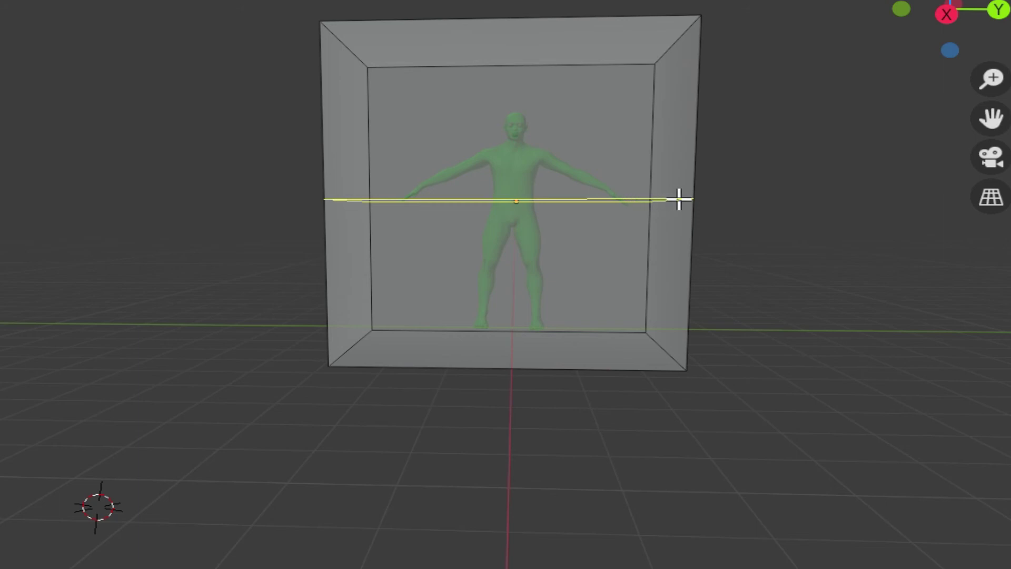
middle_drag(677, 199, 679, 251)
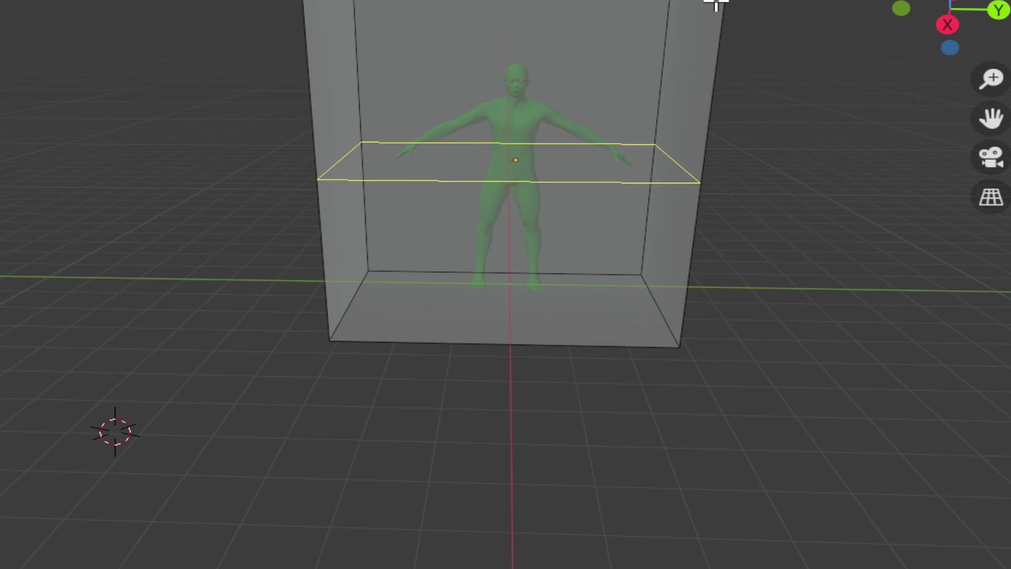
middle_drag(869, 222, 919, 203)
scroll(841, 250, down, 2)
middle_drag(841, 249, 748, 301)
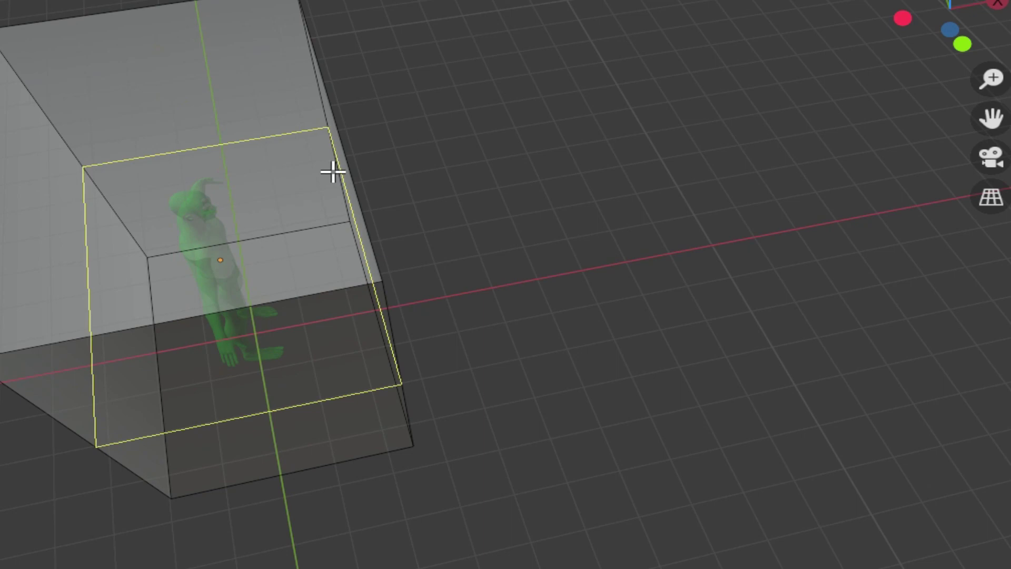
middle_drag(401, 158, 431, 300)
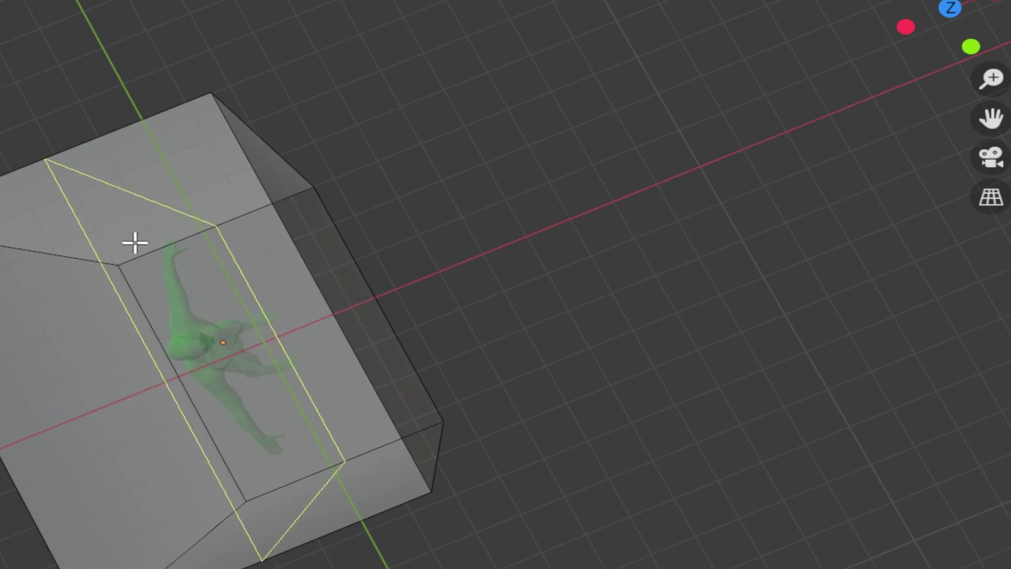
middle_drag(356, 246, 211, 17)
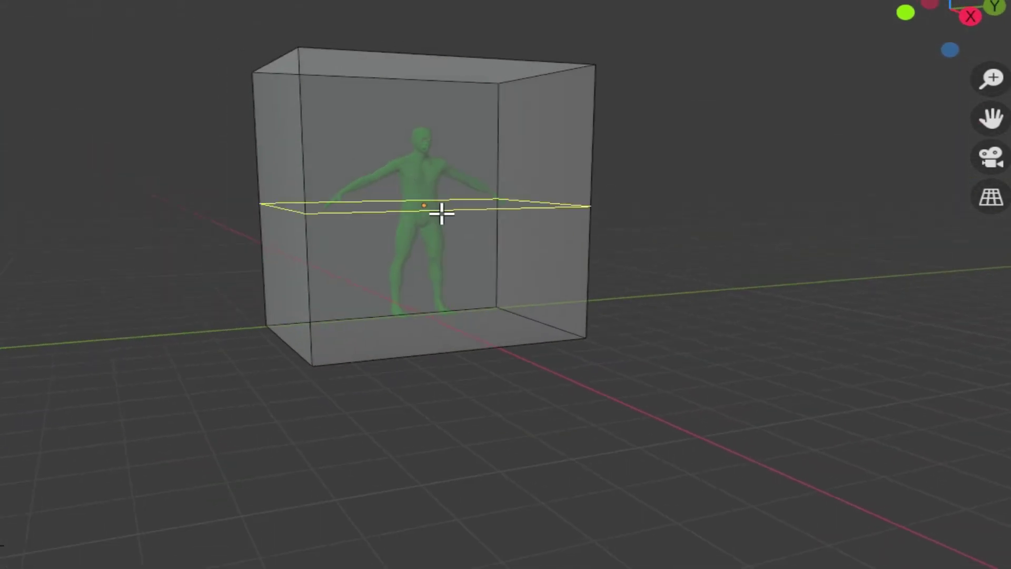
middle_drag(597, 214, 504, 209)
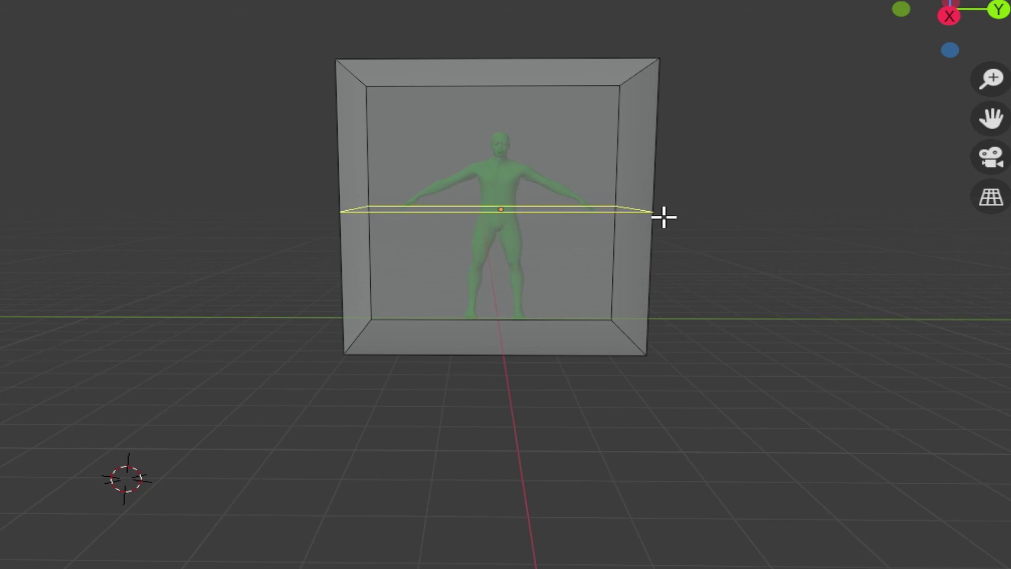
middle_drag(790, 239, 580, 303)
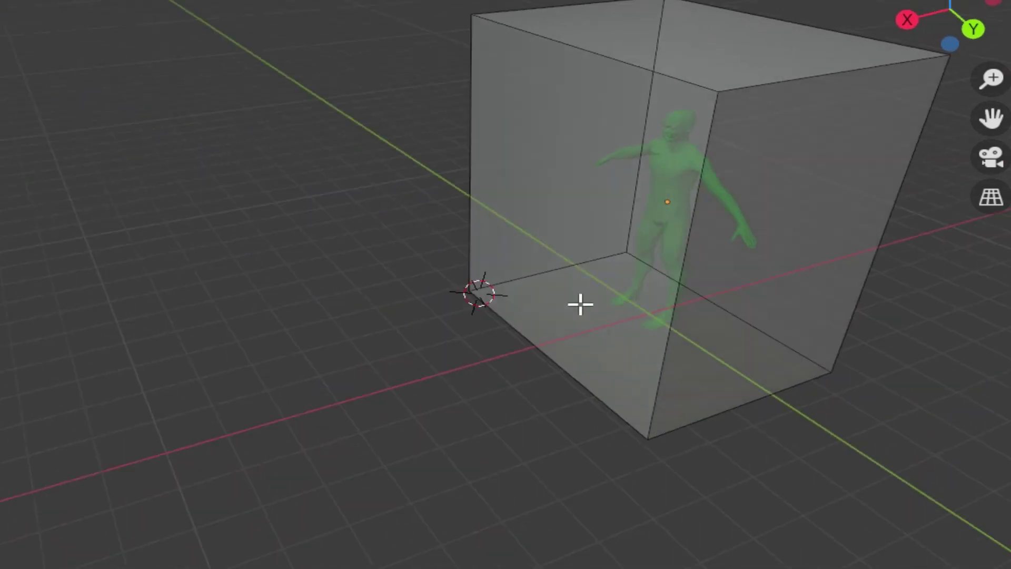